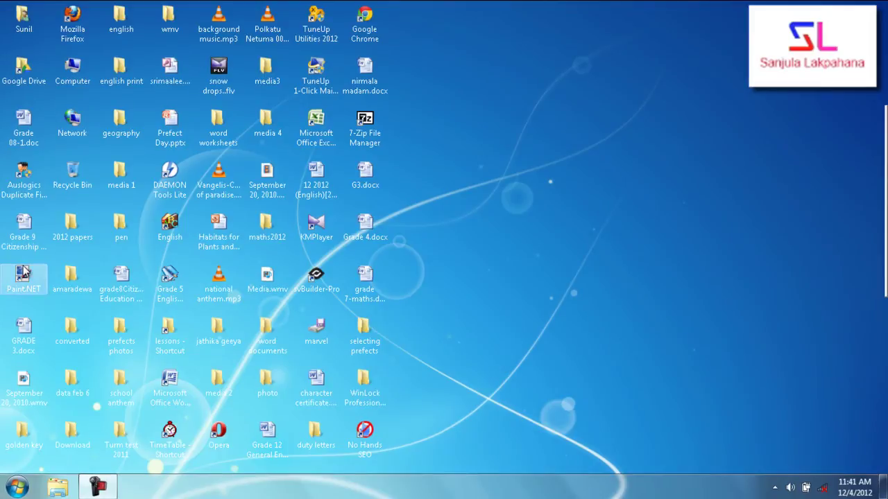
- Open the system properties of Computer to view the processor information
right_click(76, 79)
click(135, 215)
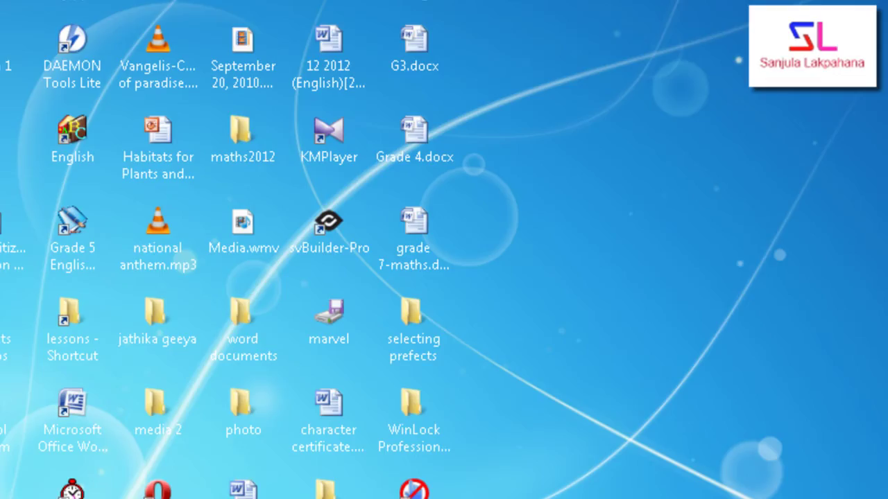
- Launch the Registry Editor by entering regedit.exe in the Windows Run dialog
key(super)
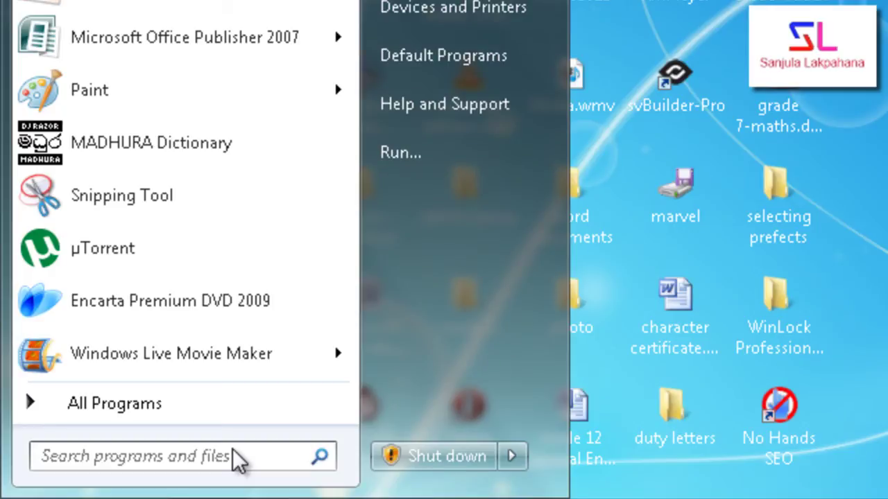
text(run)
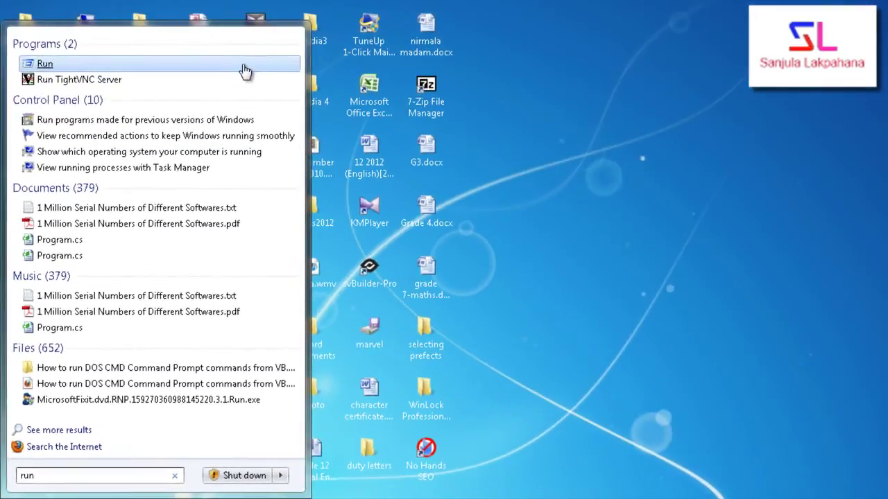
click(269, 24)
text(r)
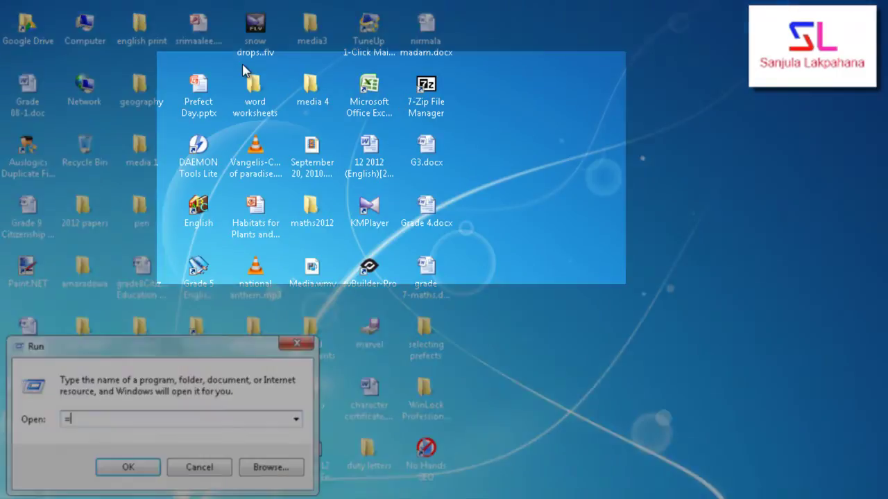
key(BackSpace)
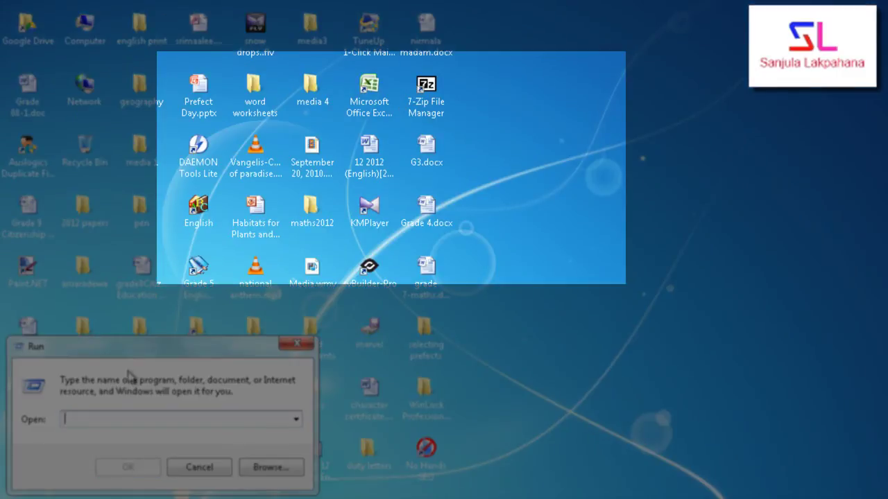
drag(133, 363, 273, 54)
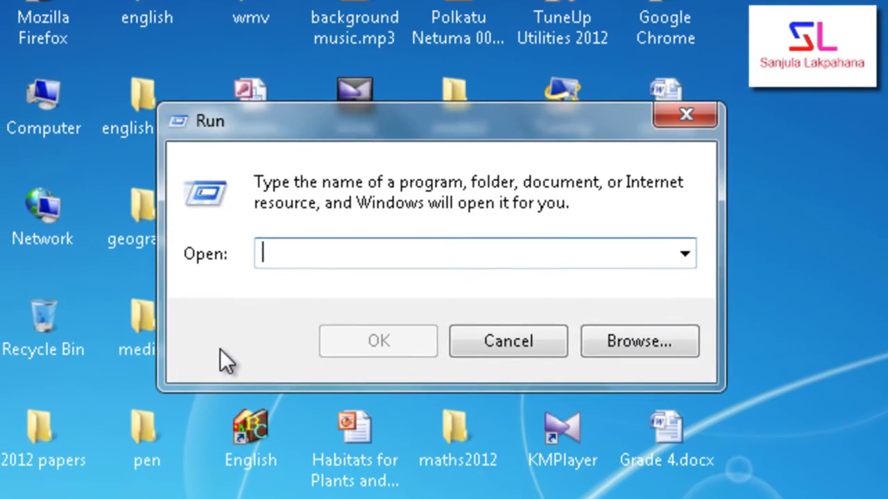
text(regedit.exe)
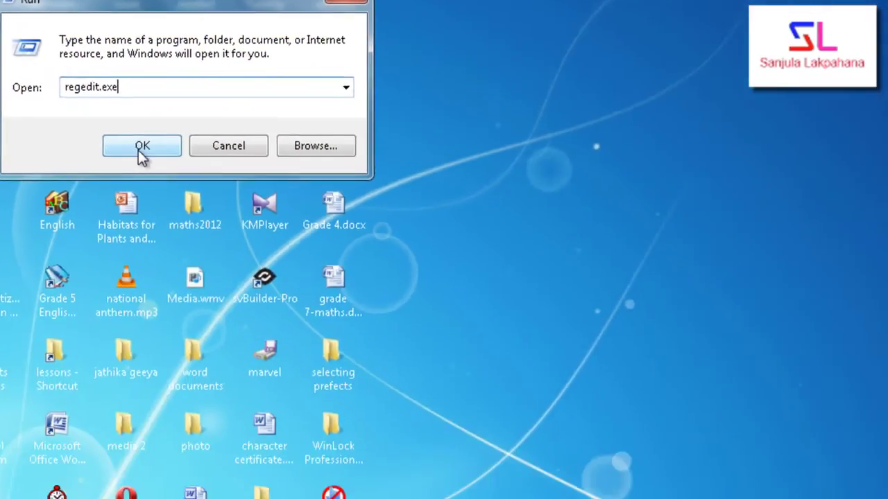
click(340, 316)
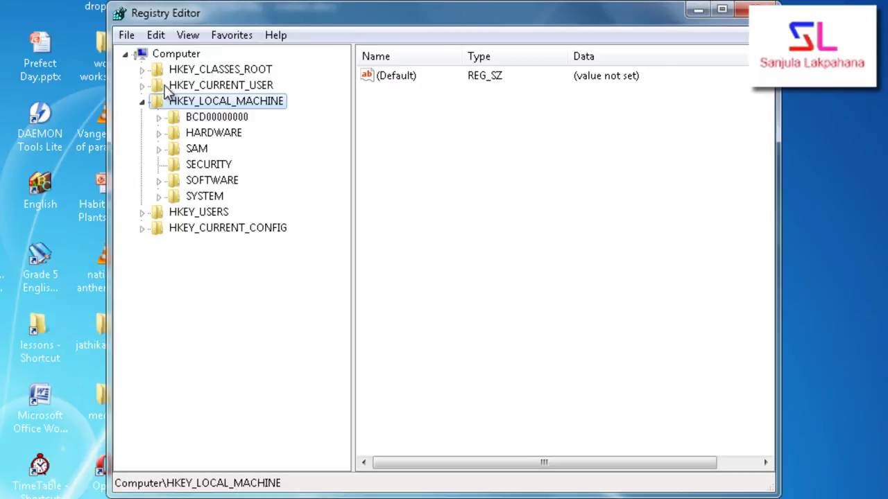
- Navigate to the registry key HKEY_LOCAL_MACHINE\HARDWARE\DESCRIPTION\System\CentralProcessor\0
click(148, 102)
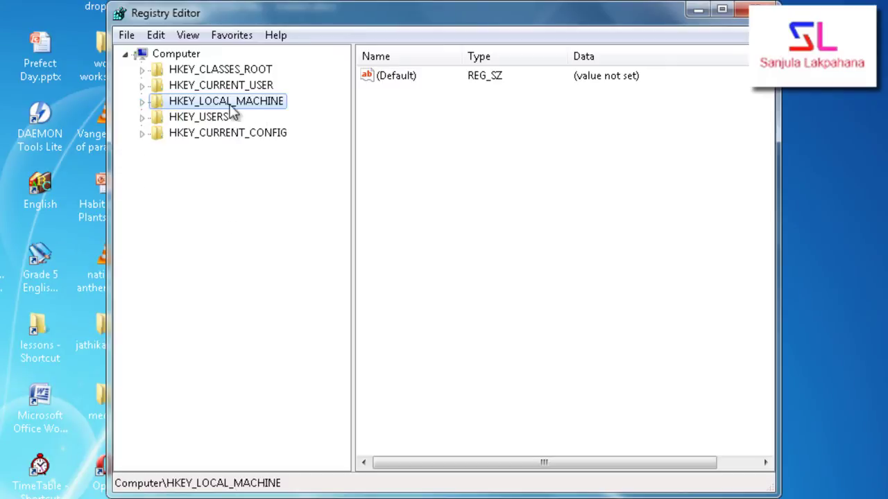
click(143, 103)
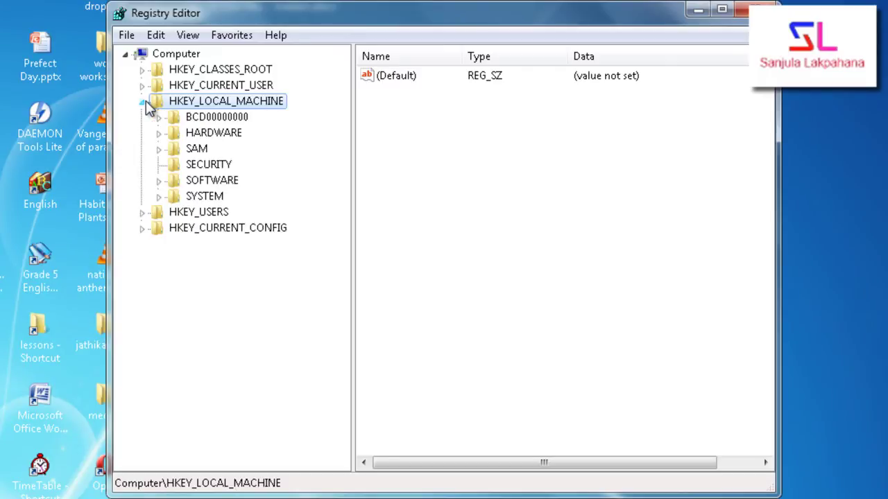
click(158, 134)
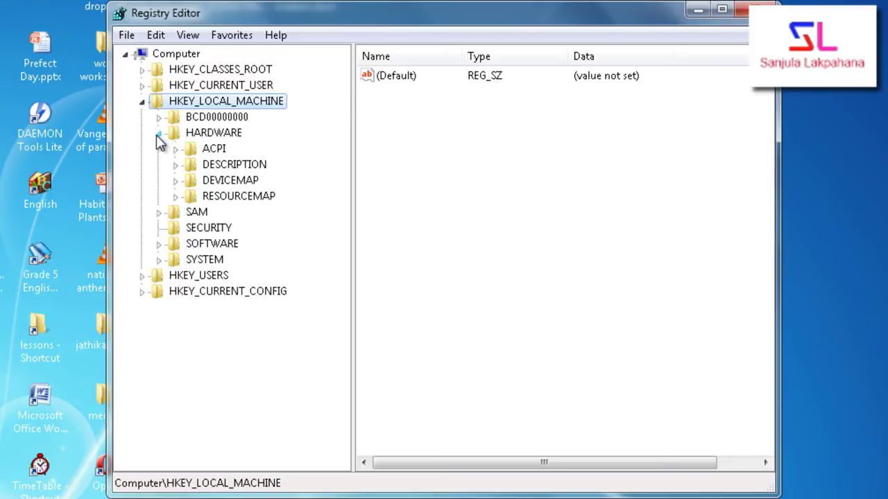
click(176, 165)
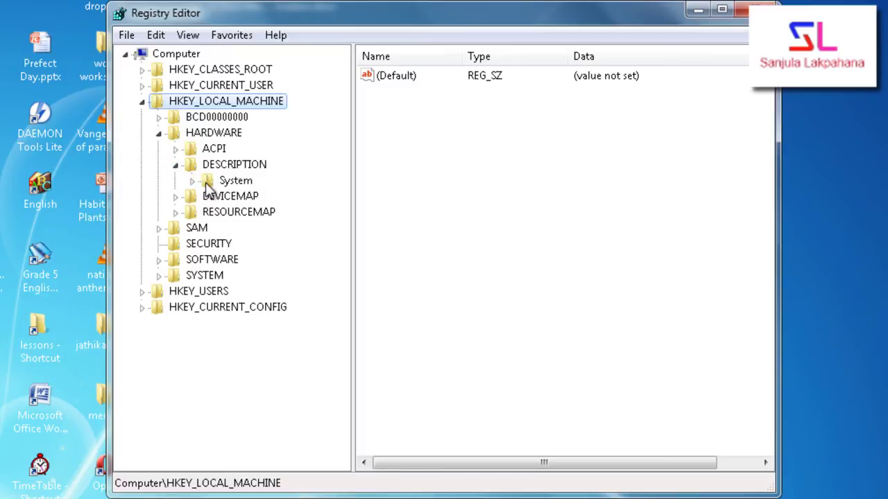
click(206, 184)
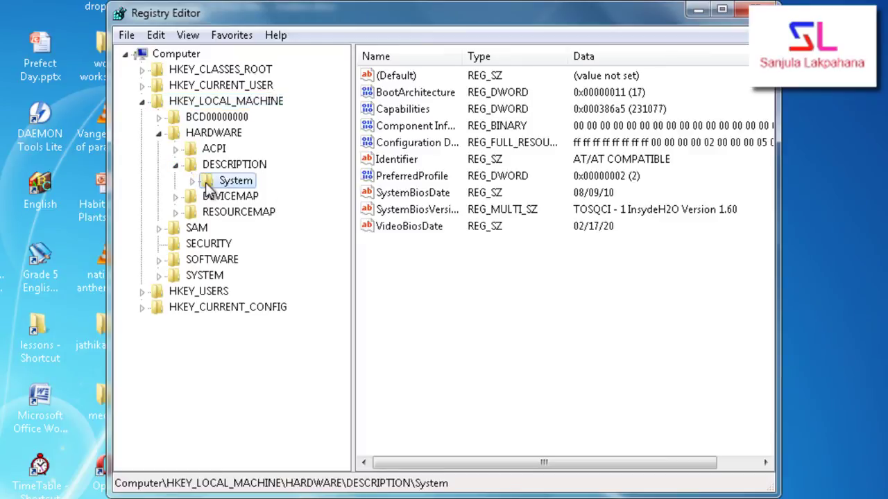
click(193, 181)
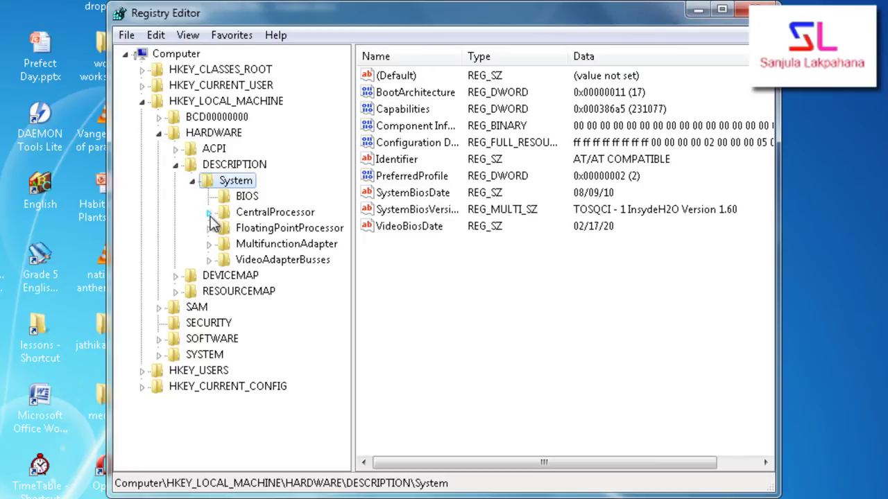
click(209, 212)
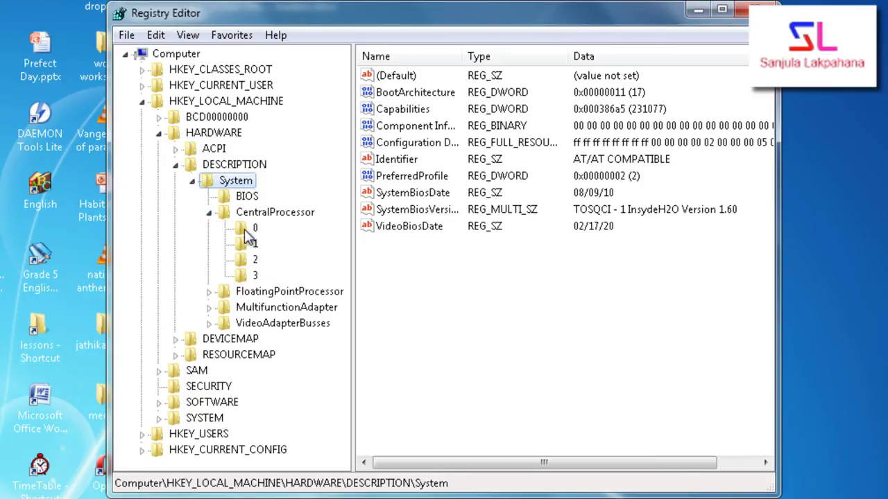
click(246, 230)
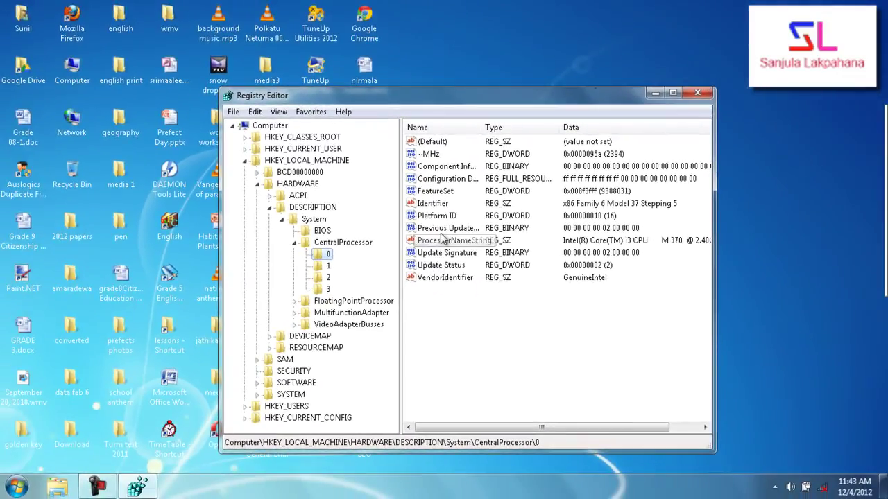
- Maximize the Registry Editor, open the ProcessorNameString value for editing and change the processor model in its data to i9
click(672, 92)
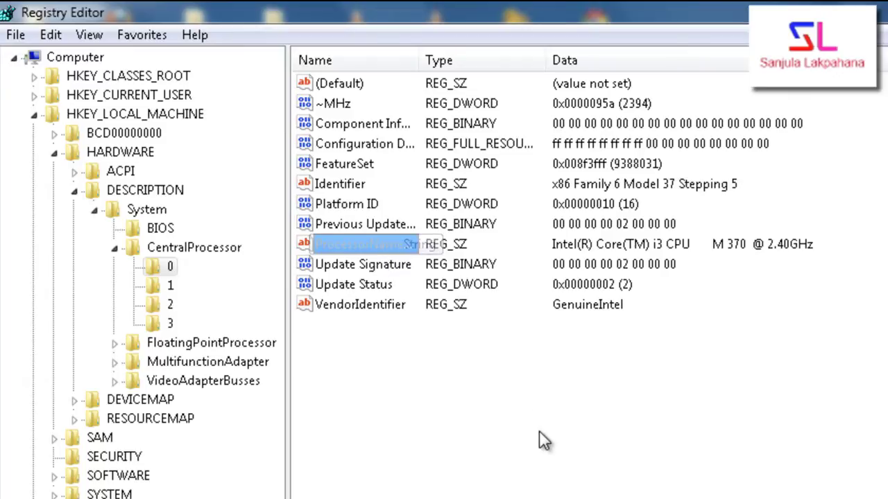
double_click(402, 248)
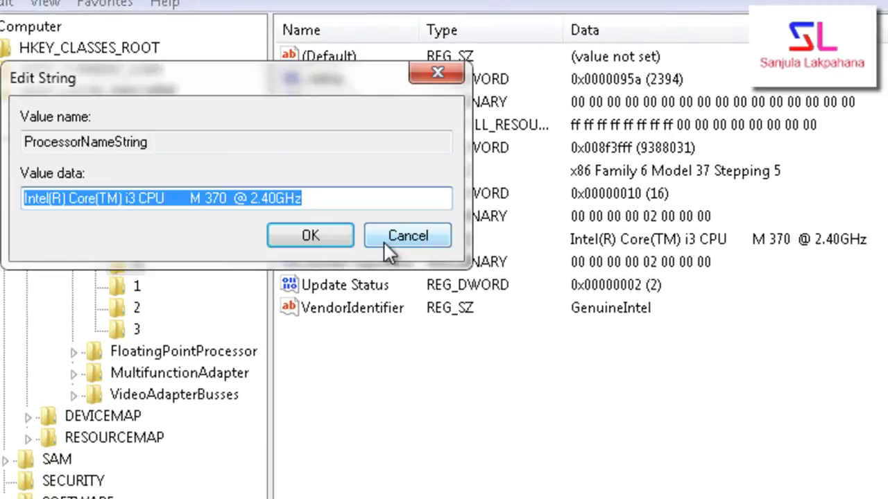
drag(205, 79, 612, 312)
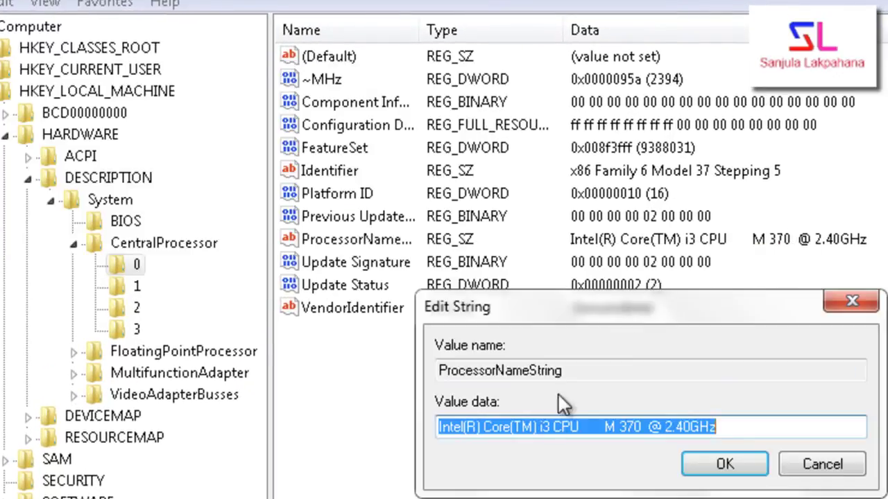
click(551, 427)
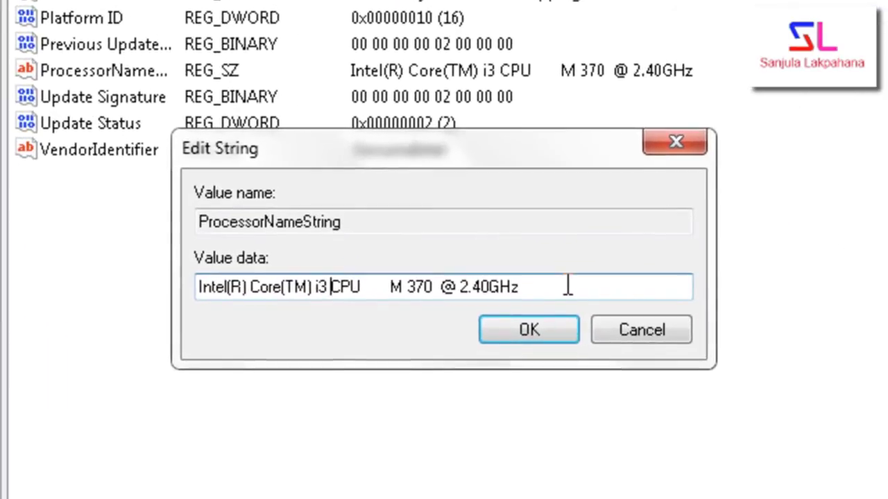
key(BackSpace)
text(9)
click(456, 286)
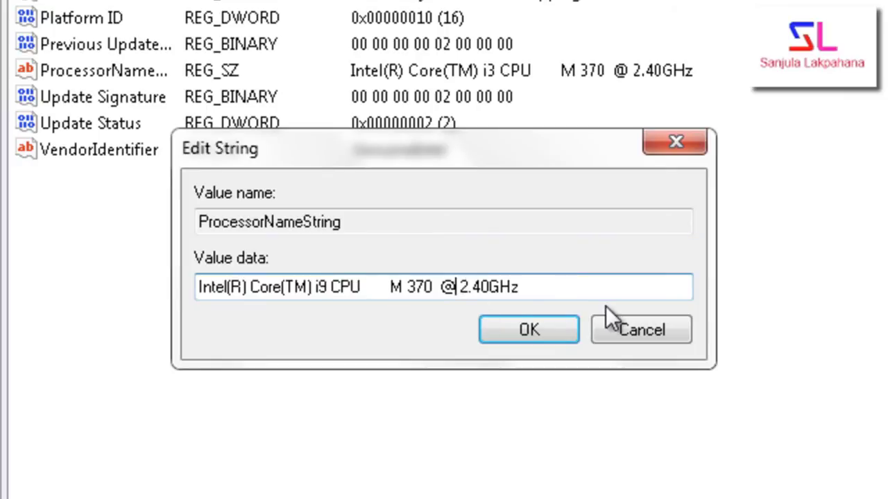
key(BackSpace)
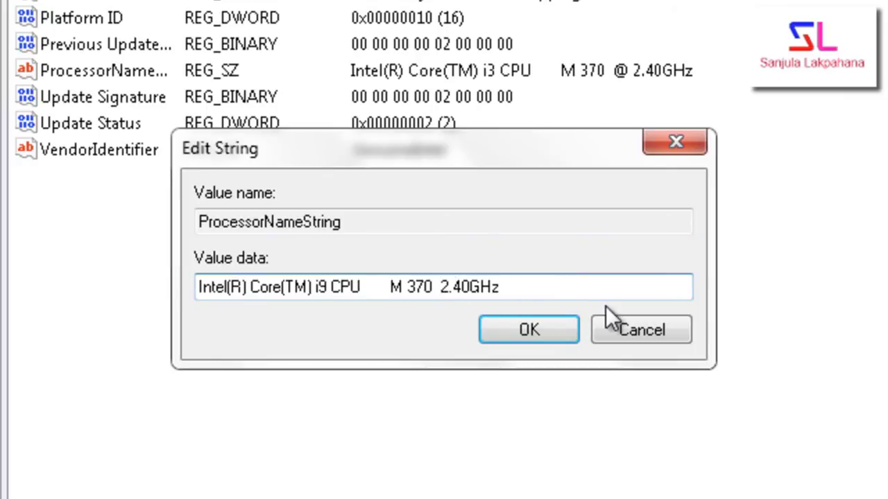
key(ctrl+z)
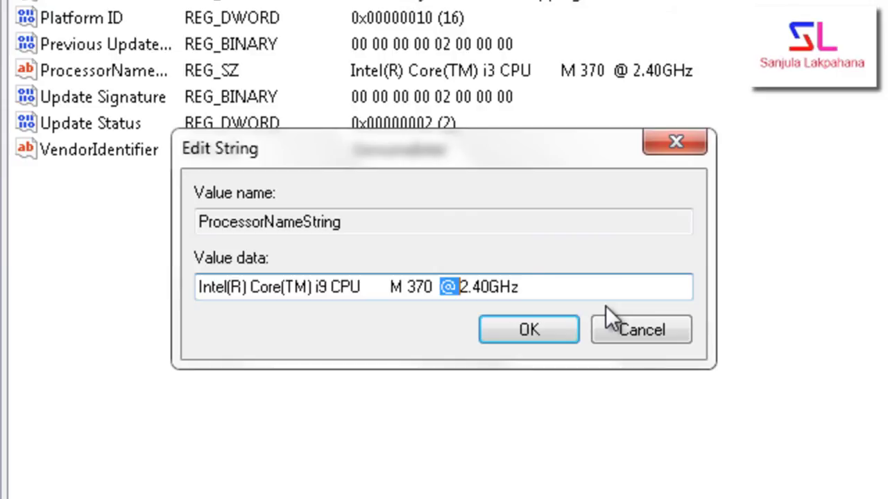
- Change the clock speed in the ProcessorNameString data to 100000000000000.40GHz and save the value
click(451, 284)
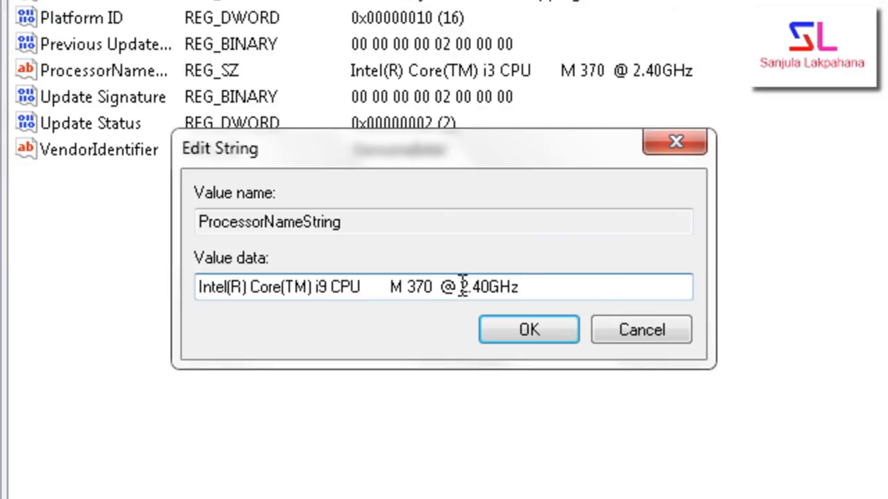
key(Delete)
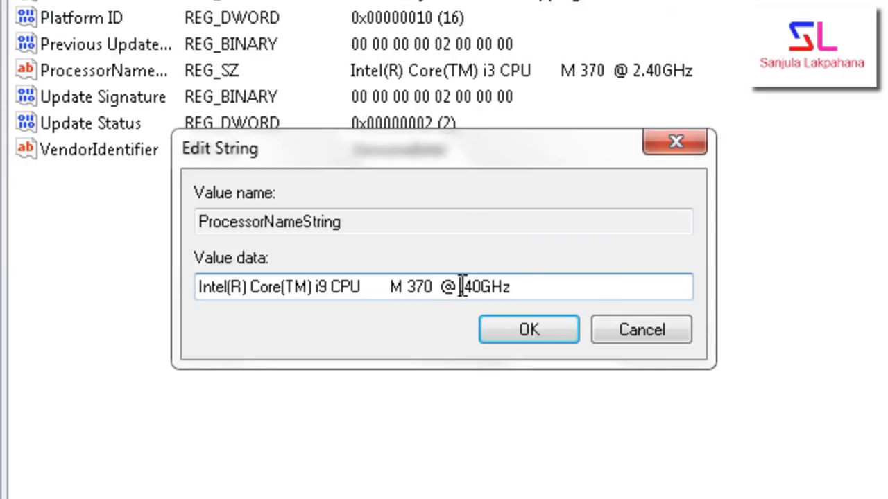
text(100000000000000)
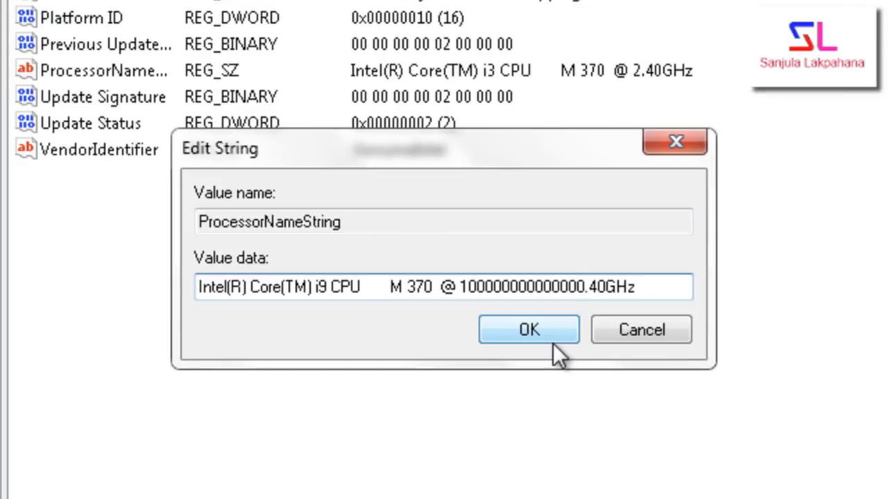
click(536, 338)
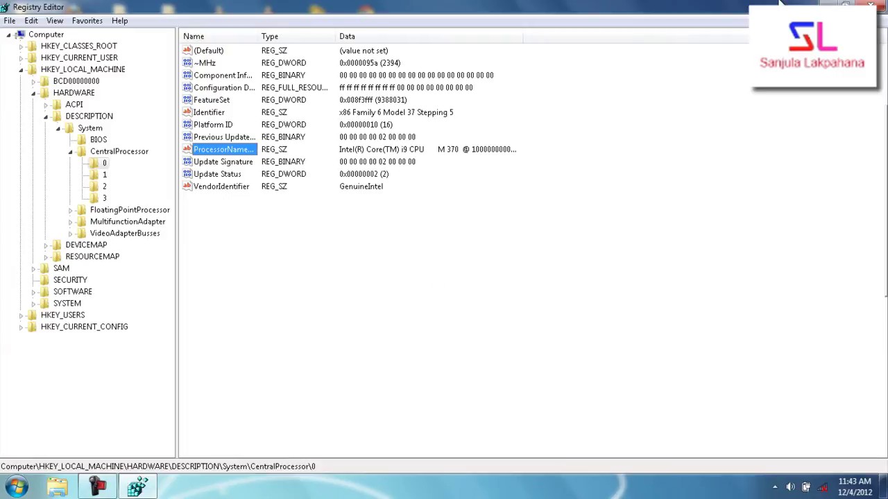
- Close the Registry Editor and refresh the desktop
click(872, 6)
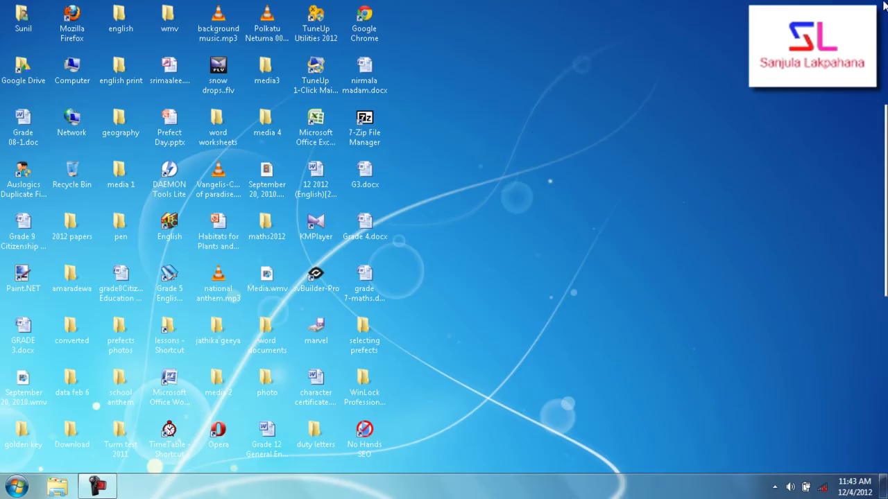
right_click(531, 131)
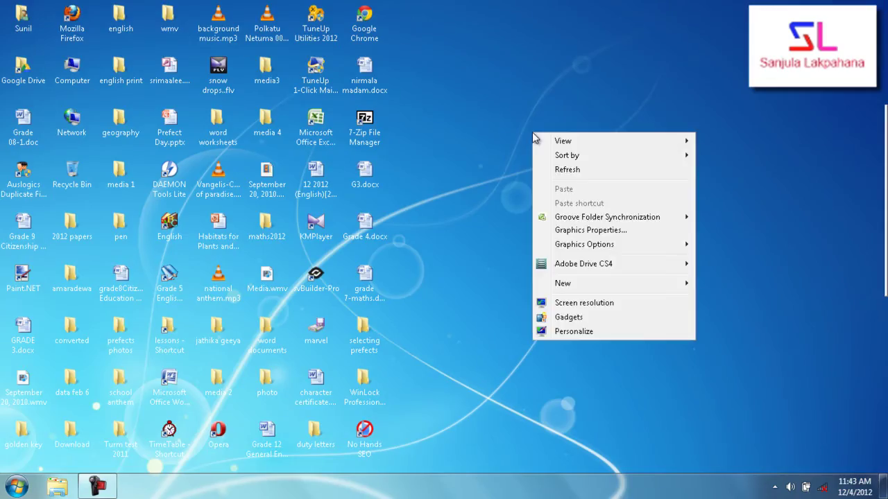
click(556, 172)
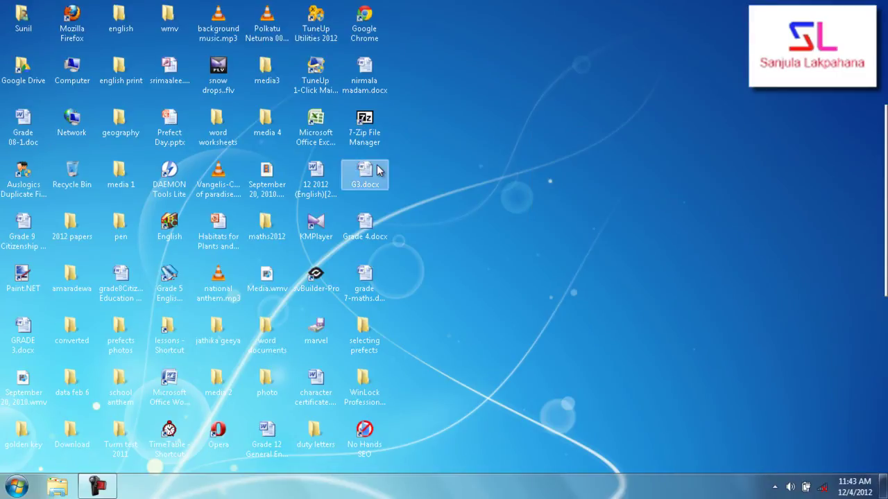
- Open the Computer's system properties to check the edited processor name and speed
right_click(82, 75)
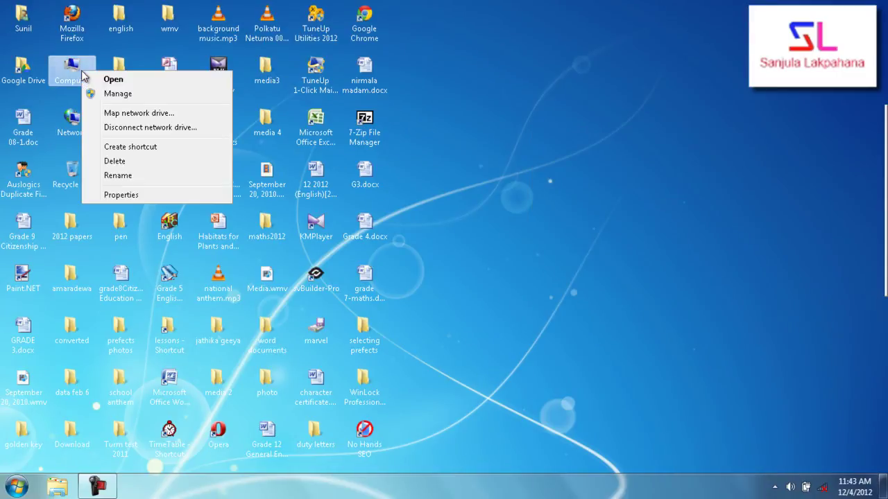
click(144, 207)
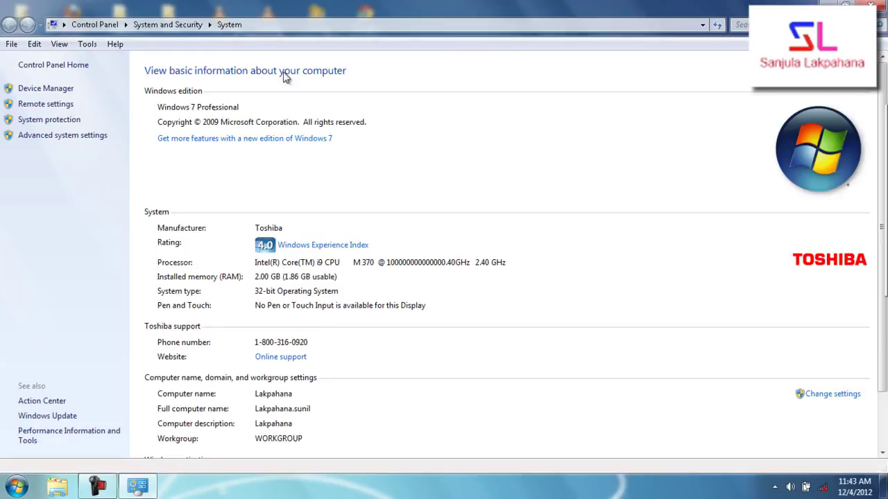